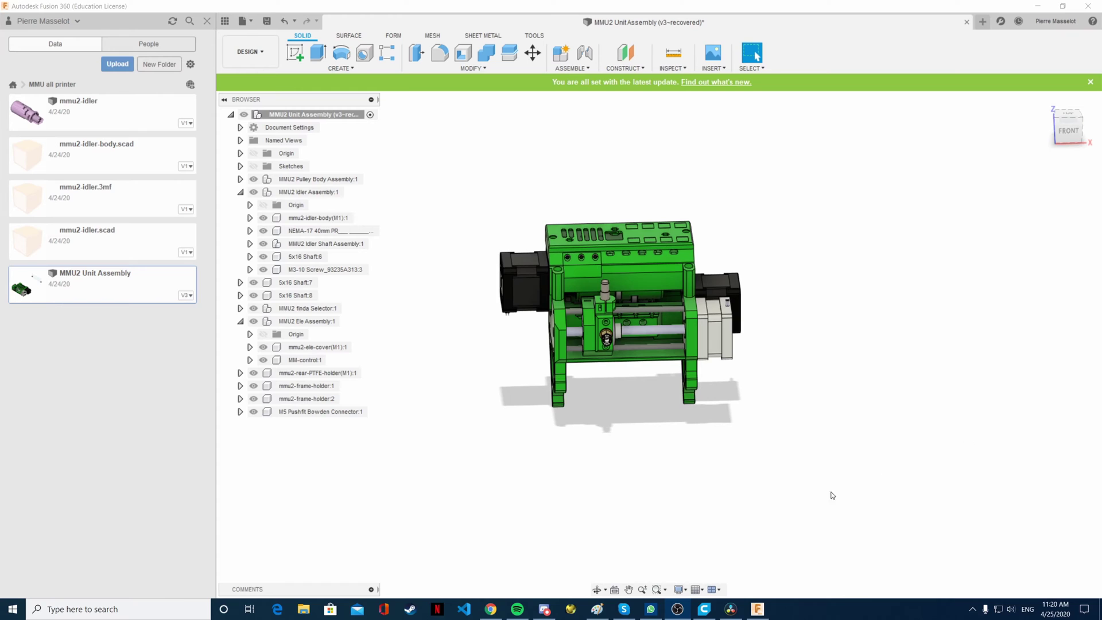
Zoom in on the front of the MMU2 unit assembly.
{"action": "scroll", "coordinate": [604, 229], "scroll_direction": "up", "scroll_amount": 4}
{"action": "scroll", "coordinate": [604, 229], "scroll_direction": "up", "scroll_amount": 2}
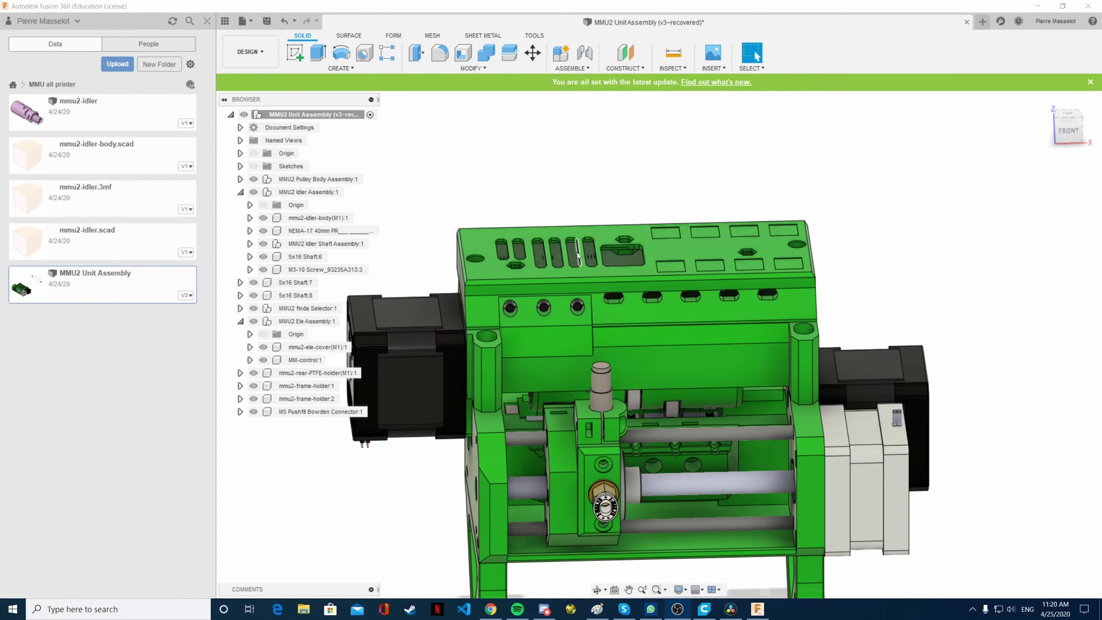
Orbit to the back of the unit, then return to the Home view and zoom in.
{"action": "middle_click_drag", "start_coordinate": [885, 253], "coordinate": [905, 262], "text": "shift"}
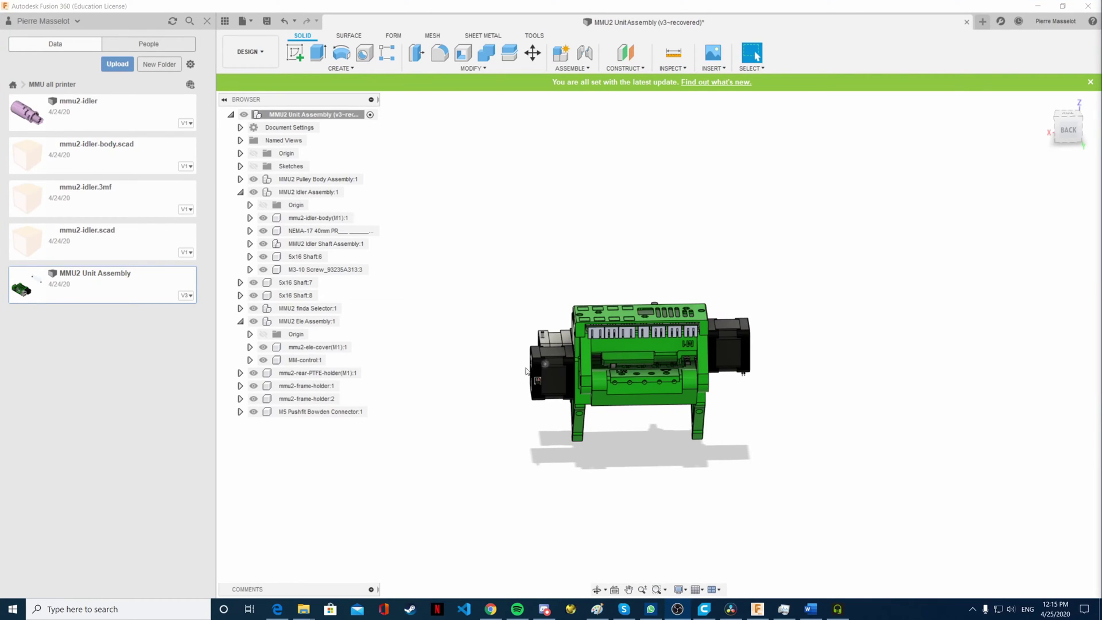
{"action": "key", "text": "F6"}
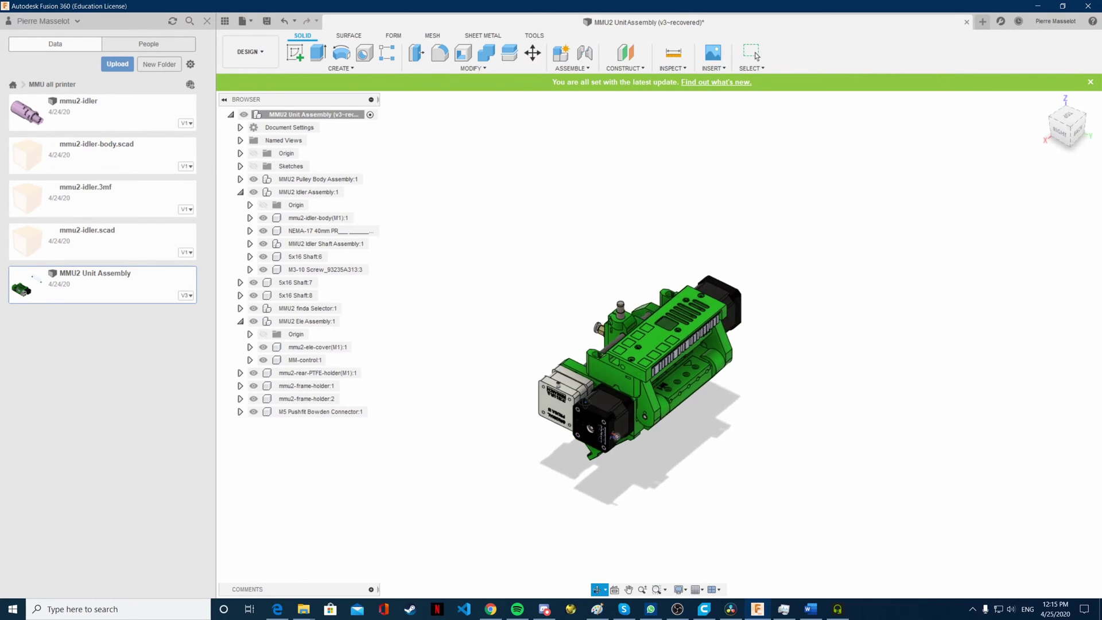
{"action": "left_click", "coordinate": [756, 52]}
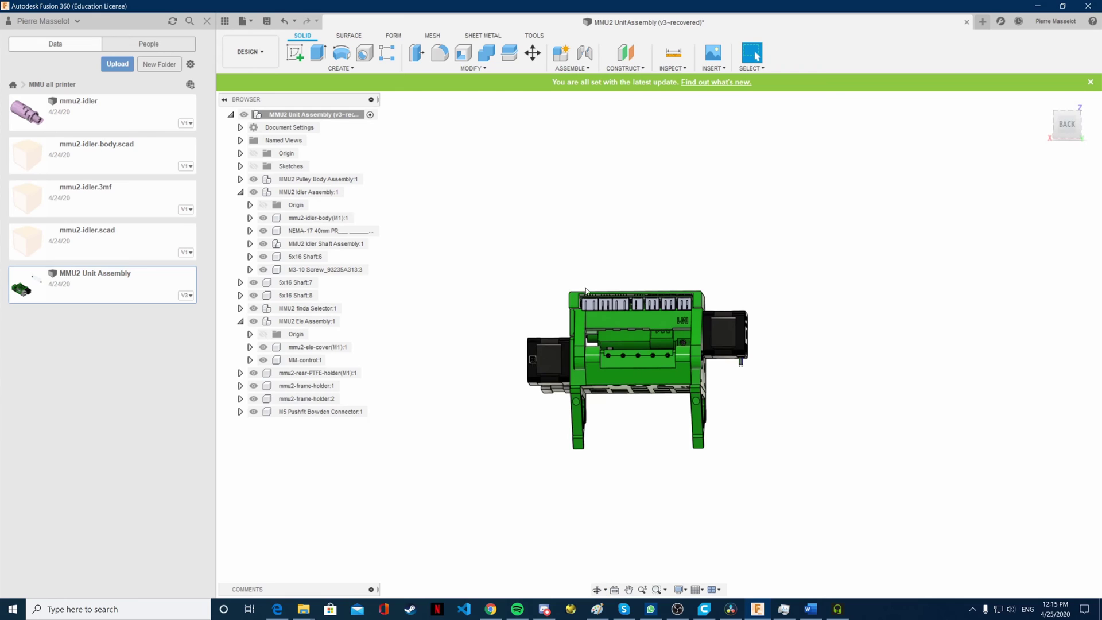
{"action": "scroll", "coordinate": [602, 307], "scroll_direction": "up", "scroll_amount": 5}
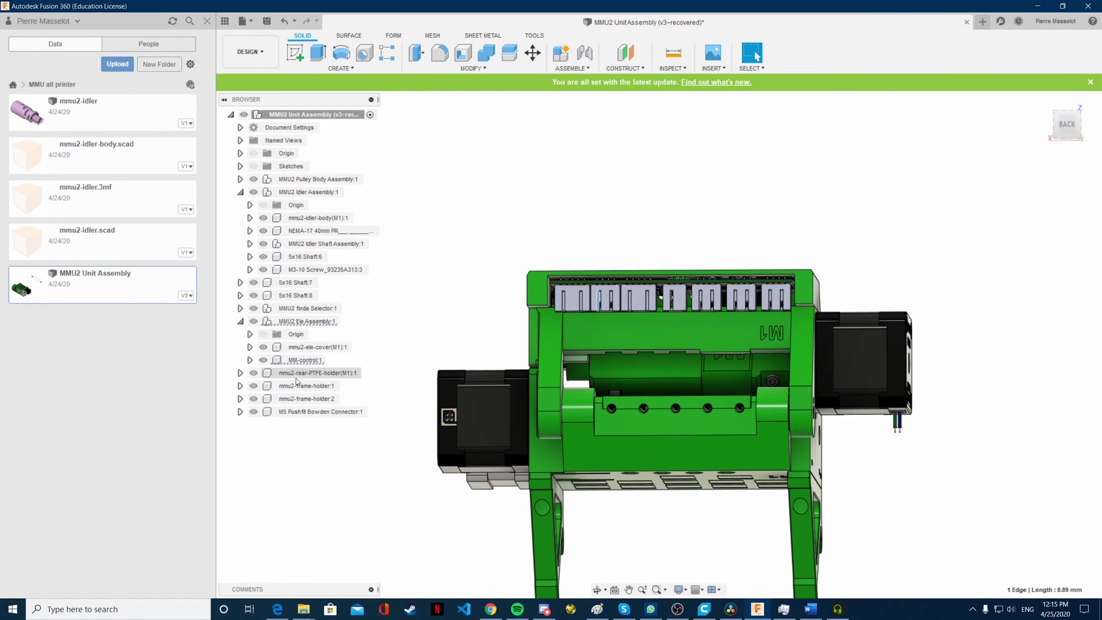
Select MM-control:1 and hide mmu2-ele-cover to expose the board, viewing from the front.
{"action": "left_click", "coordinate": [301, 360]}
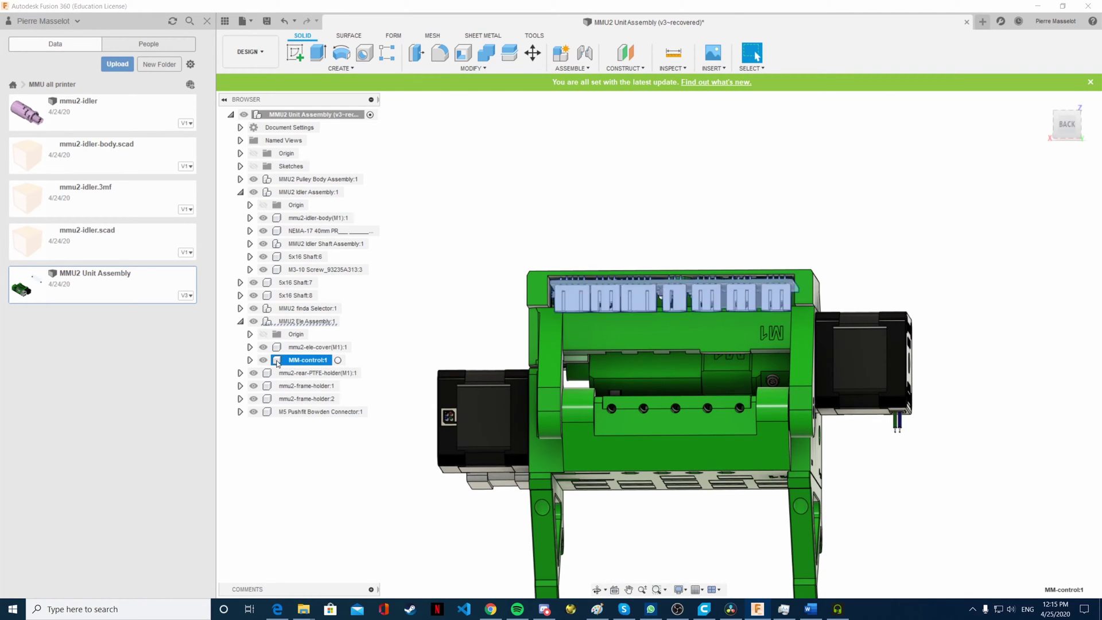
{"action": "left_click", "coordinate": [263, 346]}
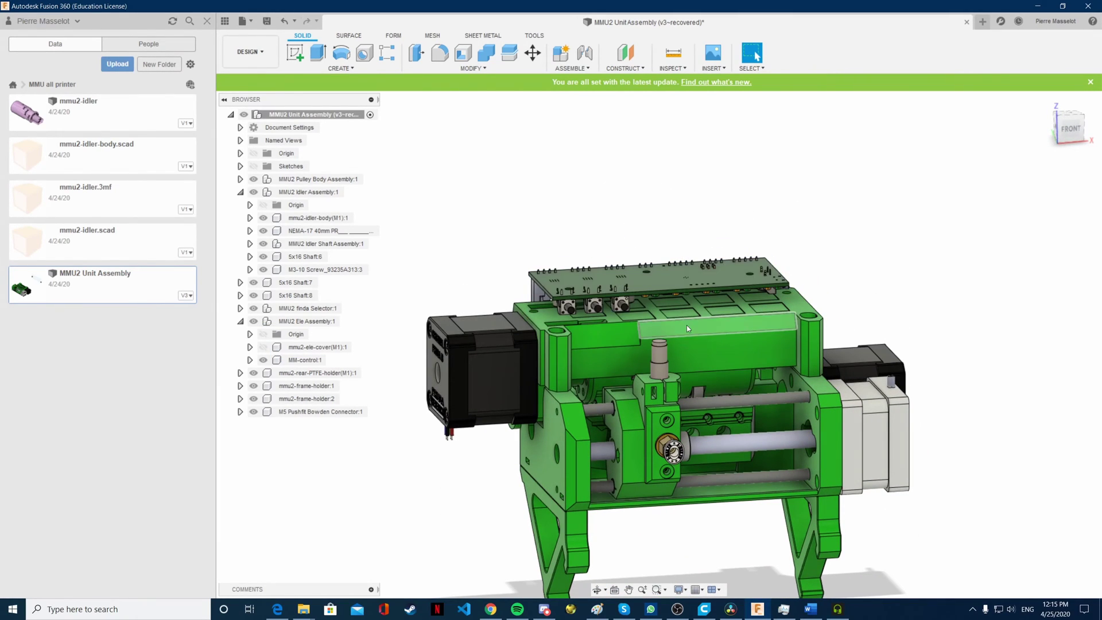
{"action": "middle_click_drag", "start_coordinate": [687, 325], "coordinate": [747, 284], "text": "shift"}
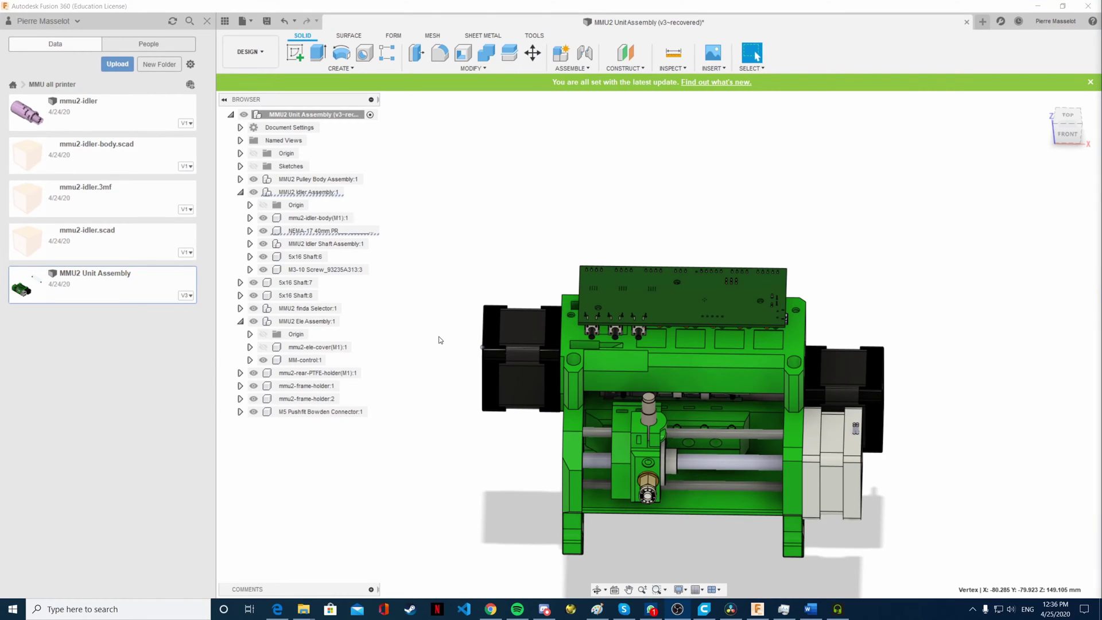
Unisolate, then isolate MMU2 Idler Assembly:1 so only it stays visible.
{"action": "left_click", "coordinate": [320, 245]}
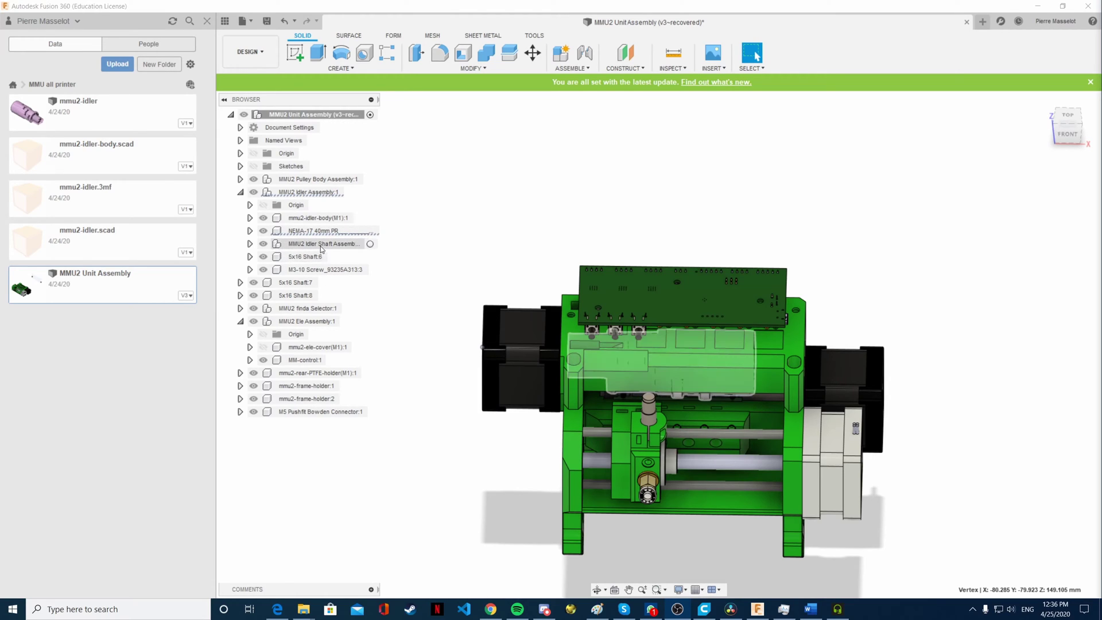
{"action": "left_click", "coordinate": [289, 195]}
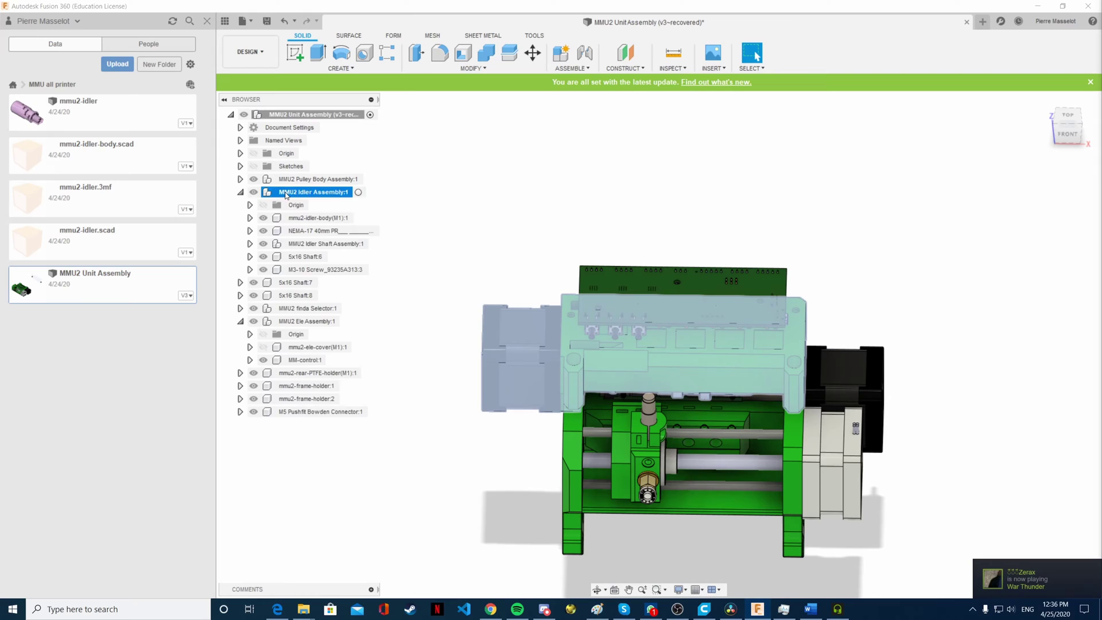
{"action": "right_click", "coordinate": [286, 195]}
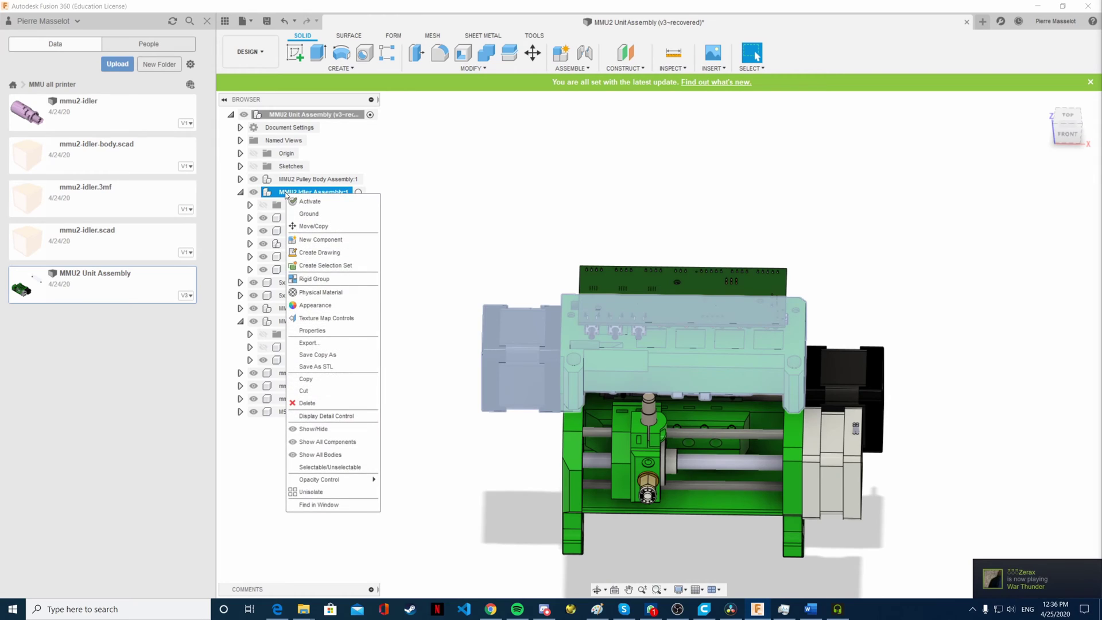
{"action": "left_click", "coordinate": [328, 497]}
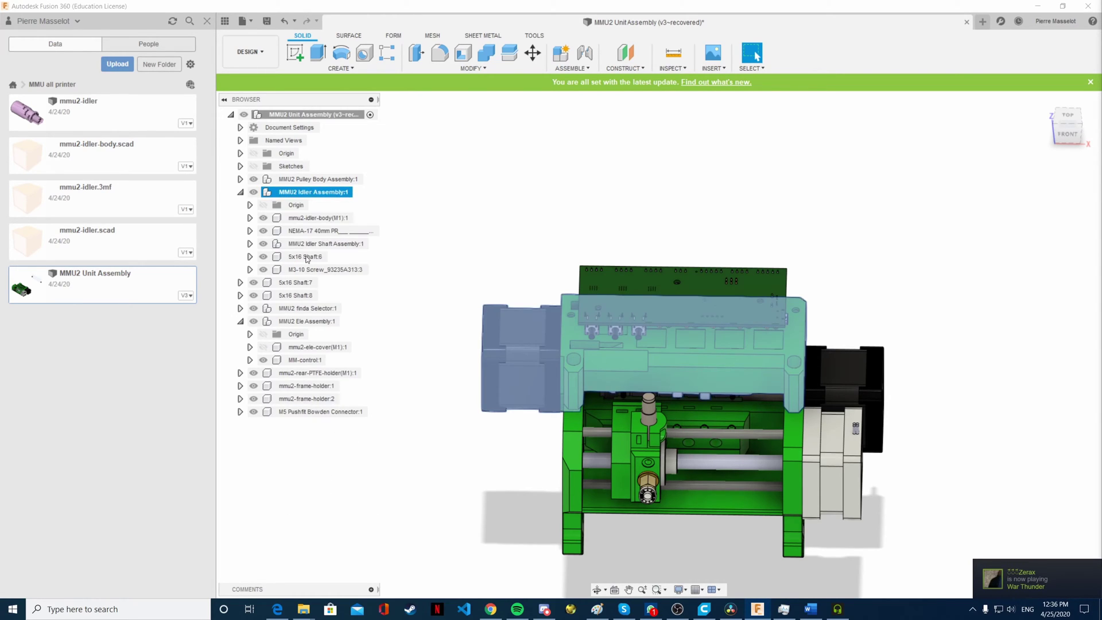
{"action": "right_click", "coordinate": [298, 195]}
{"action": "left_click", "coordinate": [350, 494]}
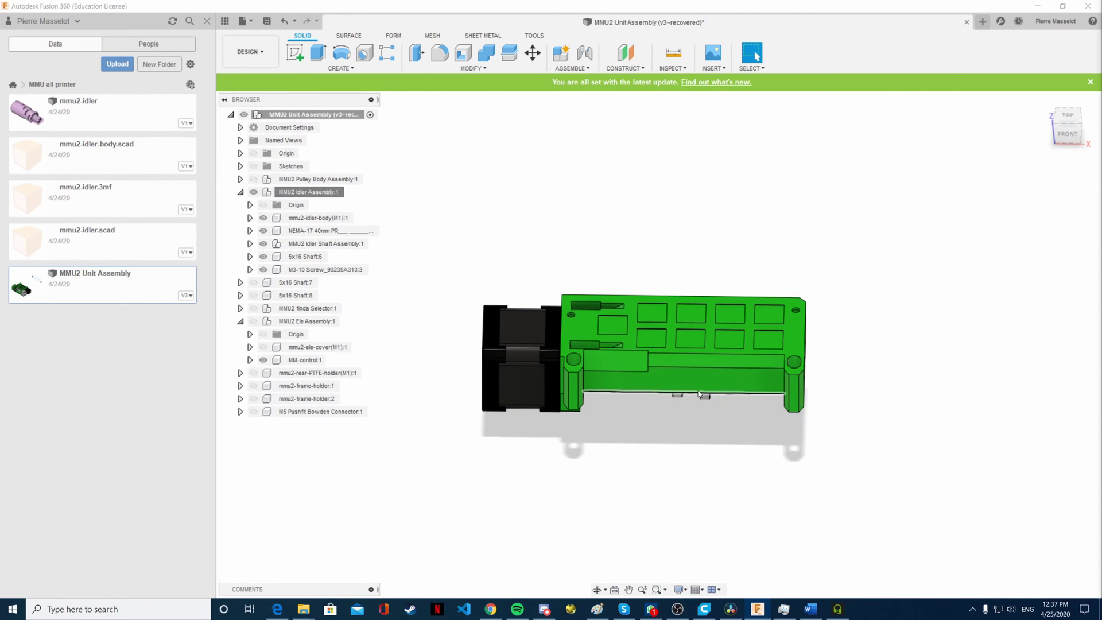
Orbit the isolated idler assembly through below, motor-end, frontal and isometric views.
{"action": "middle_click_drag", "start_coordinate": [666, 384], "coordinate": [787, 359], "text": "shift"}
{"action": "left_click", "coordinate": [756, 53]}
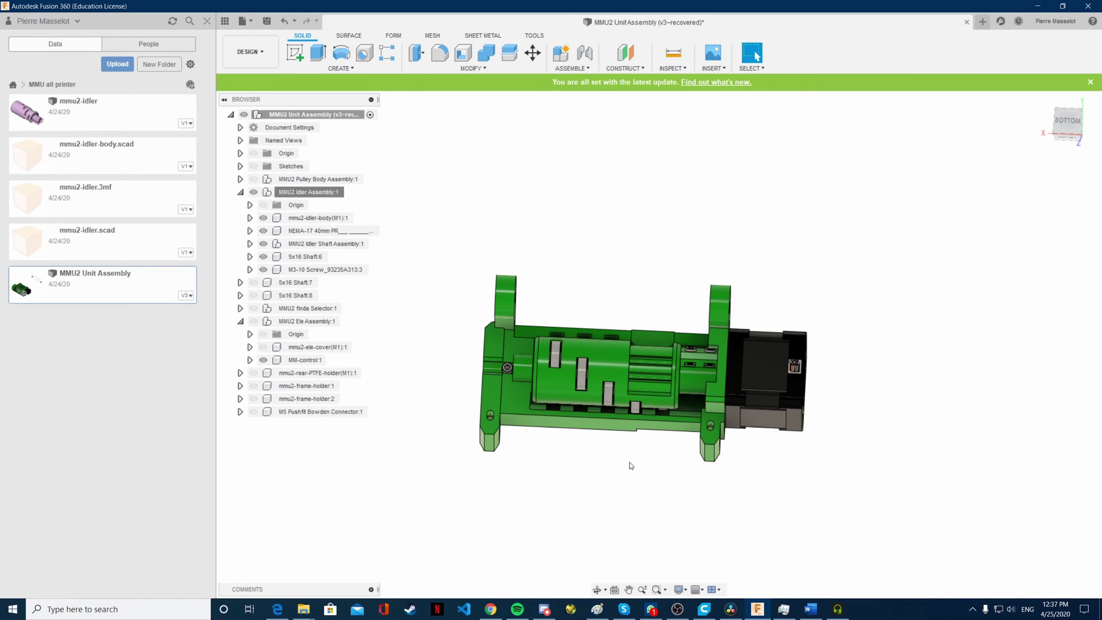
{"action": "middle_click_drag", "start_coordinate": [628, 465], "coordinate": [637, 422], "text": "shift"}
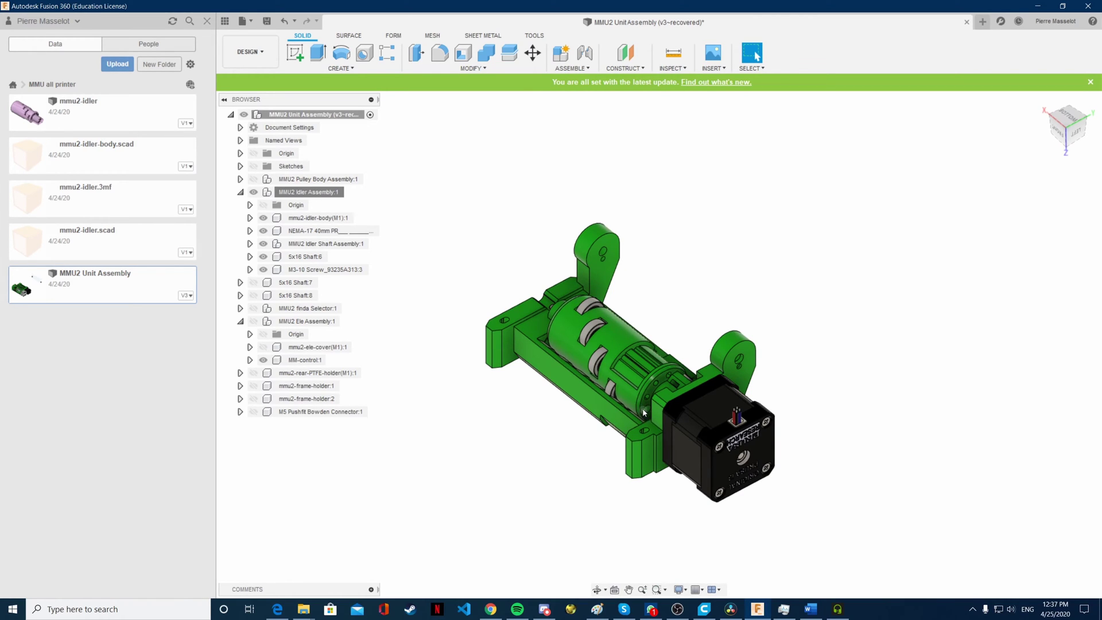
{"action": "middle_click_drag", "start_coordinate": [630, 405], "coordinate": [758, 460], "text": "shift"}
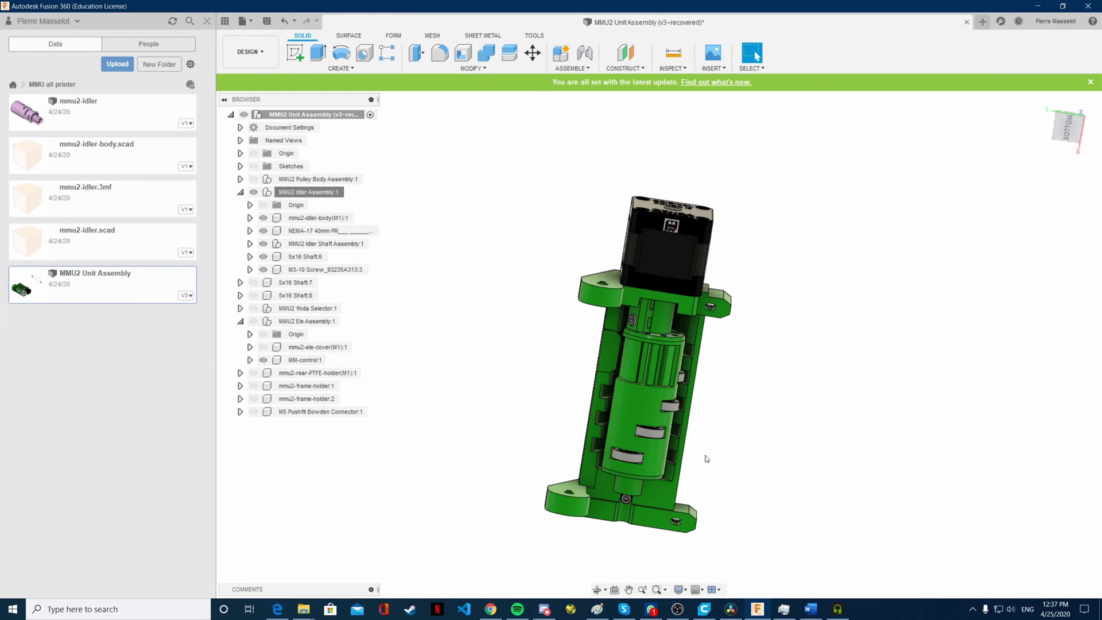
{"action": "middle_click_drag", "start_coordinate": [707, 459], "coordinate": [706, 445], "text": "shift"}
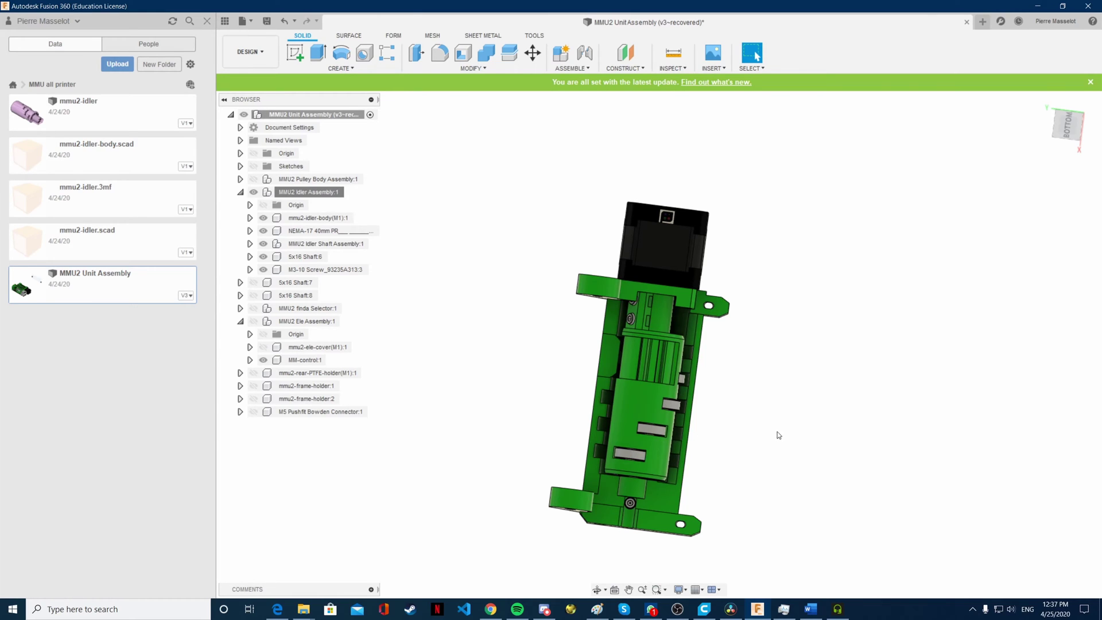
{"action": "middle_click_drag", "start_coordinate": [733, 442], "coordinate": [656, 427], "text": "shift"}
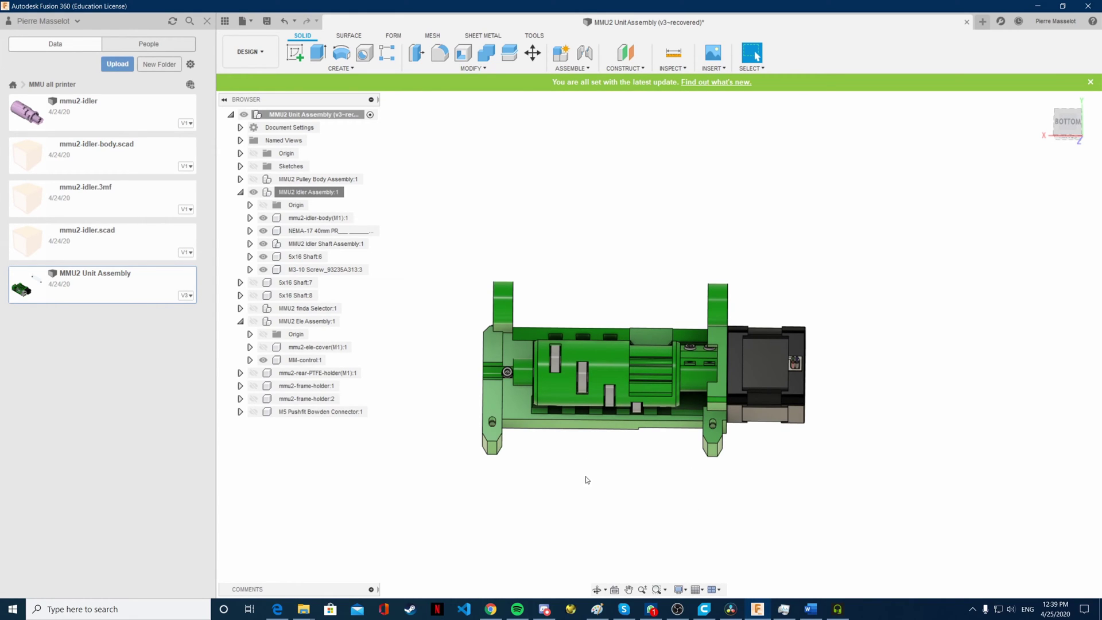
Turn the assembly so the motor sits bottom right, and briefly hide then reshow the idler body.
{"action": "middle_click_drag", "start_coordinate": [551, 469], "coordinate": [602, 430], "text": "shift"}
{"action": "left_click", "coordinate": [756, 53]}
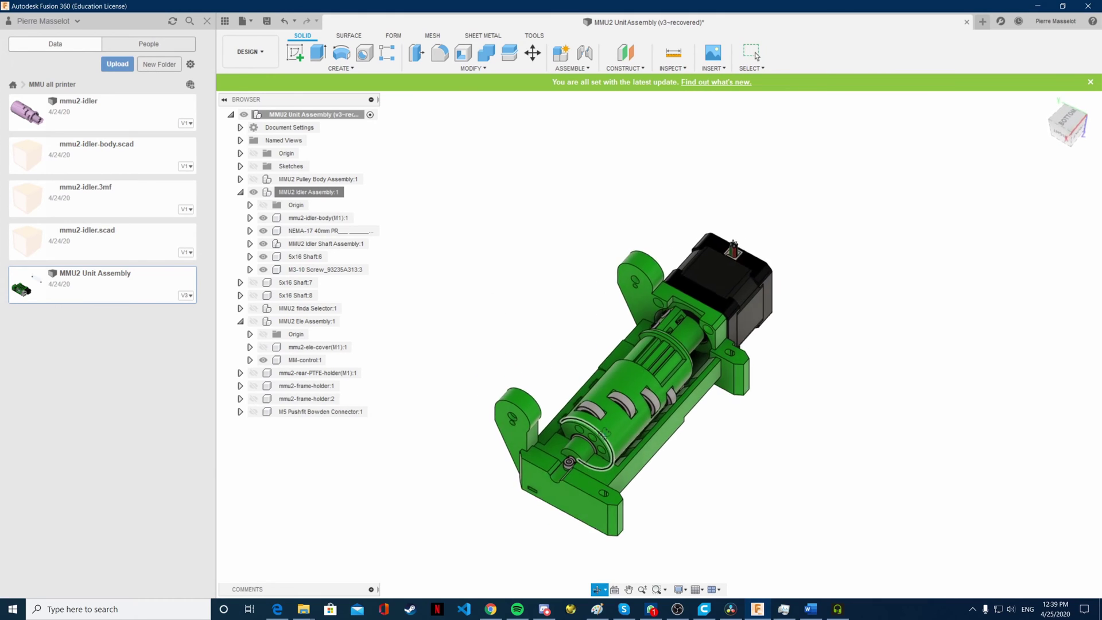
{"action": "middle_click_drag", "start_coordinate": [706, 448], "coordinate": [561, 440], "text": "shift"}
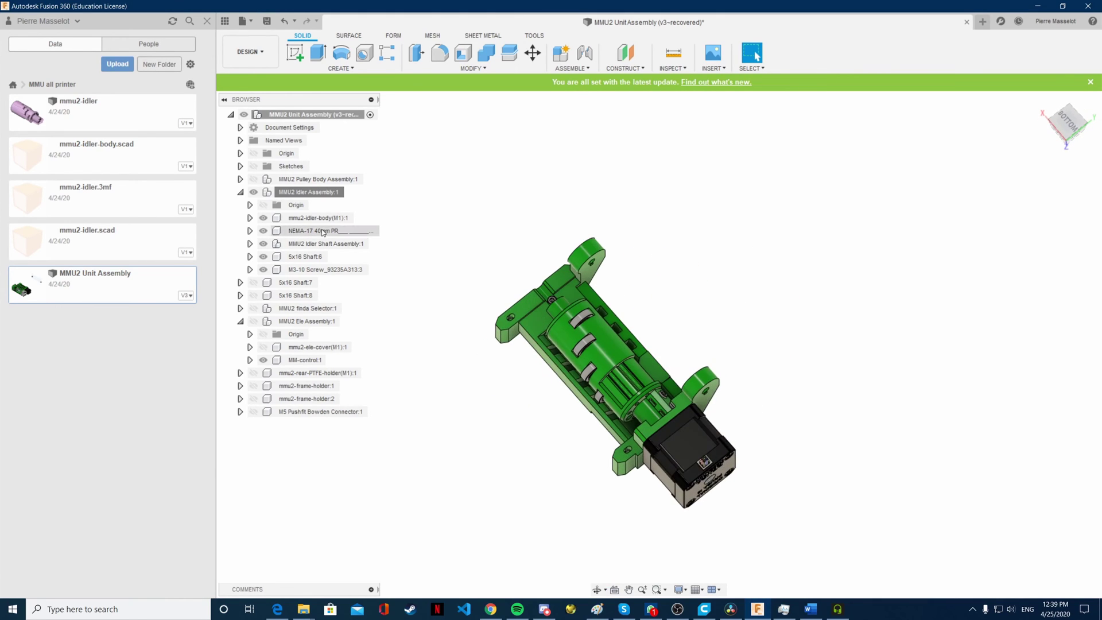
{"action": "left_click", "coordinate": [263, 218]}
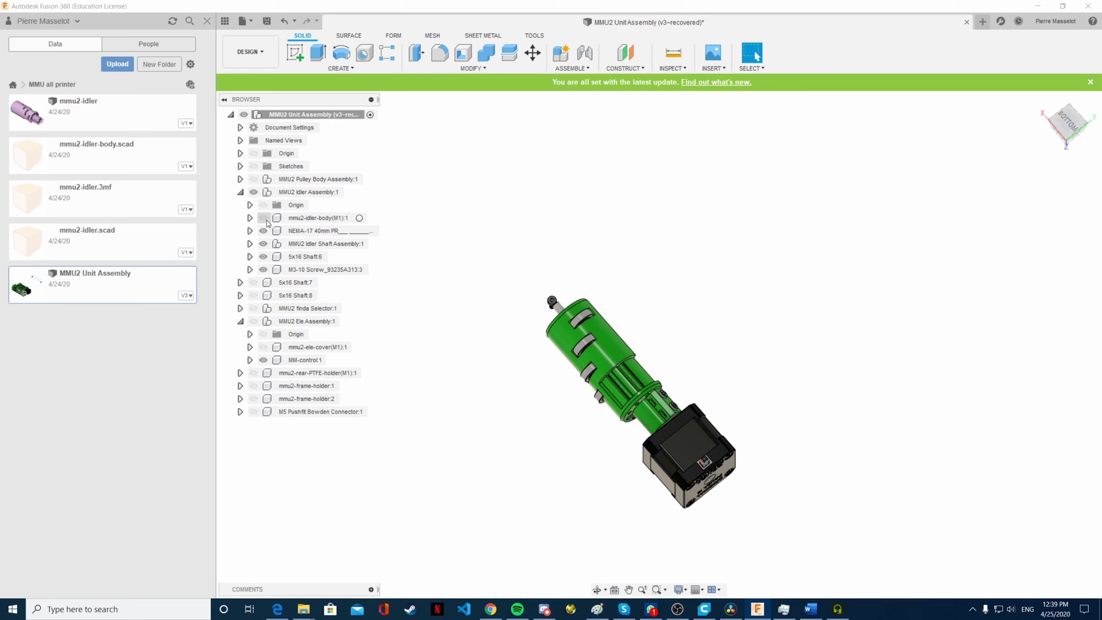
{"action": "left_click", "coordinate": [263, 219]}
Hide MMU2 Idler Shaft Assembly:1 and zoom in on the empty idler channel beside the motor.
{"action": "left_click", "coordinate": [268, 231]}
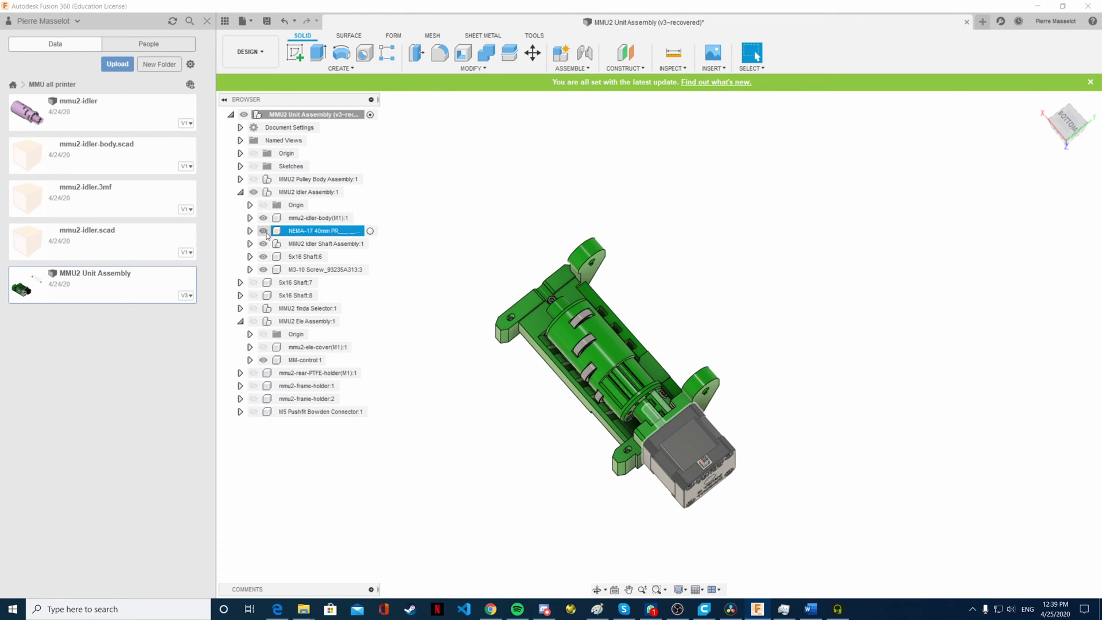
{"action": "left_click", "coordinate": [264, 244]}
{"action": "middle_click_drag", "start_coordinate": [536, 408], "coordinate": [757, 56], "text": "shift"}
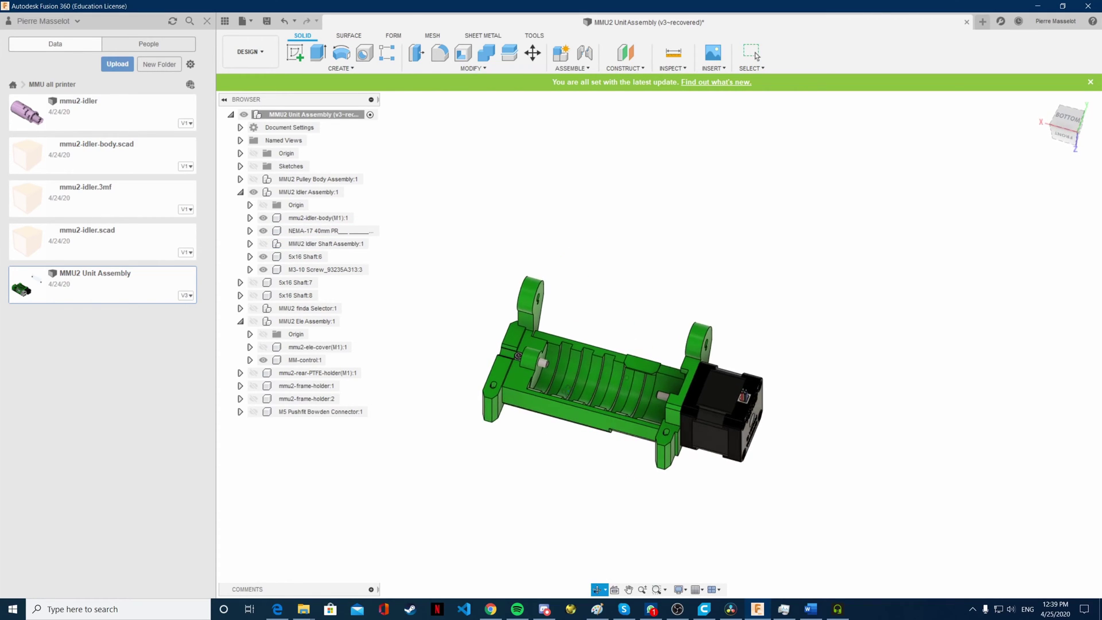
{"action": "scroll", "coordinate": [722, 404], "scroll_direction": "up", "scroll_amount": 5}
{"action": "middle_click_drag", "start_coordinate": [660, 373], "coordinate": [722, 404], "text": "shift"}
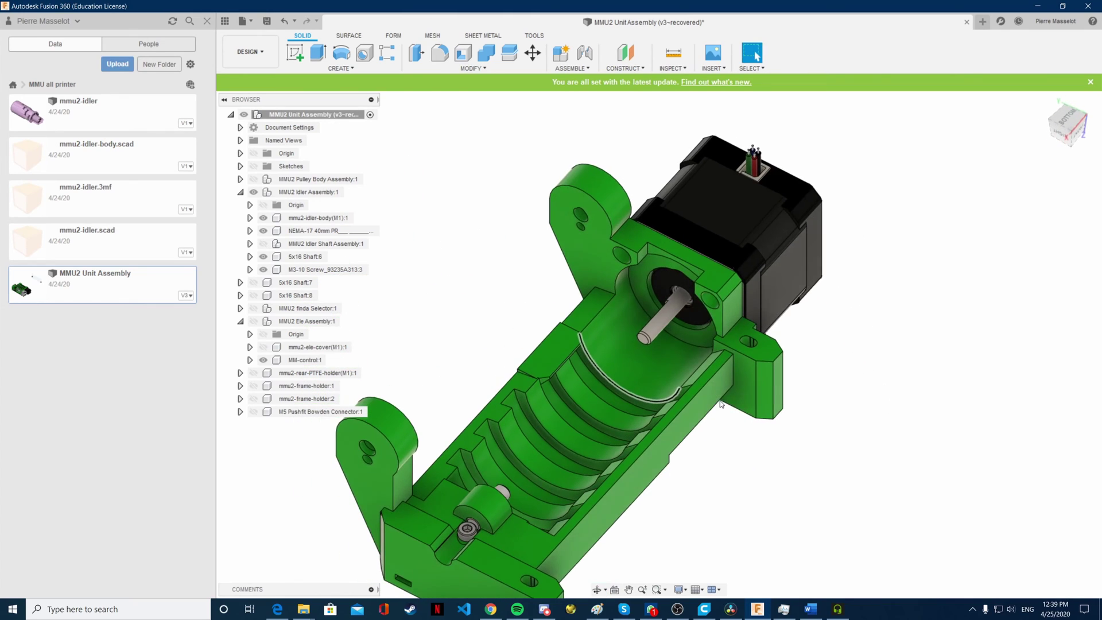
{"action": "middle_click_drag", "start_coordinate": [673, 304], "coordinate": [407, 317], "text": "shift"}
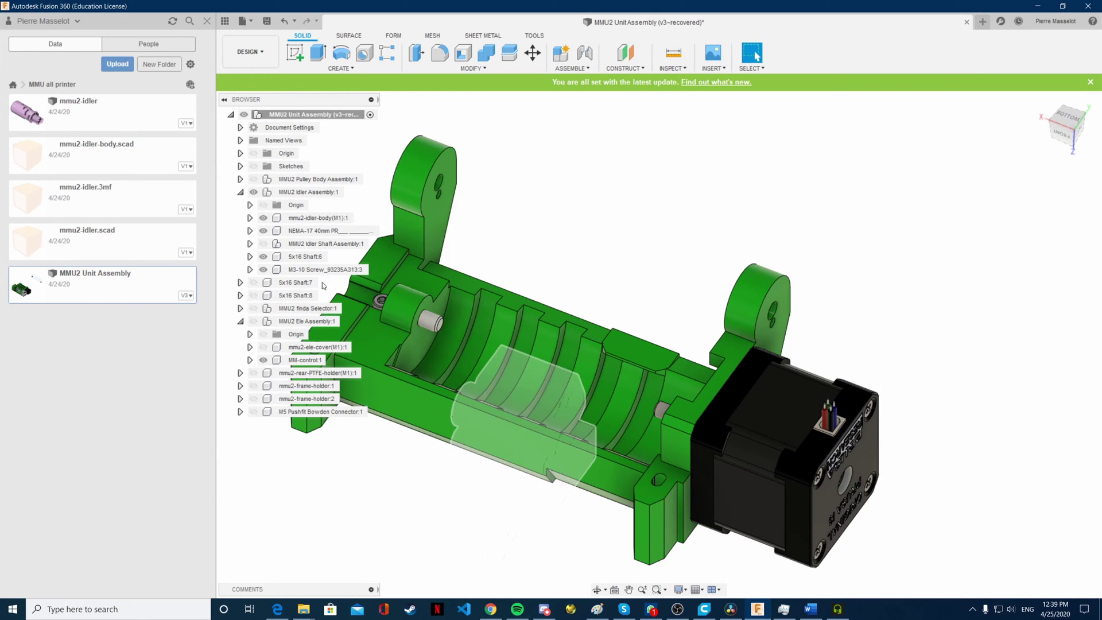
Highlight MMU2 Idler Shaft Assembly:1 as a translucent shape and orbit around it from several angles.
{"action": "left_click", "coordinate": [274, 247]}
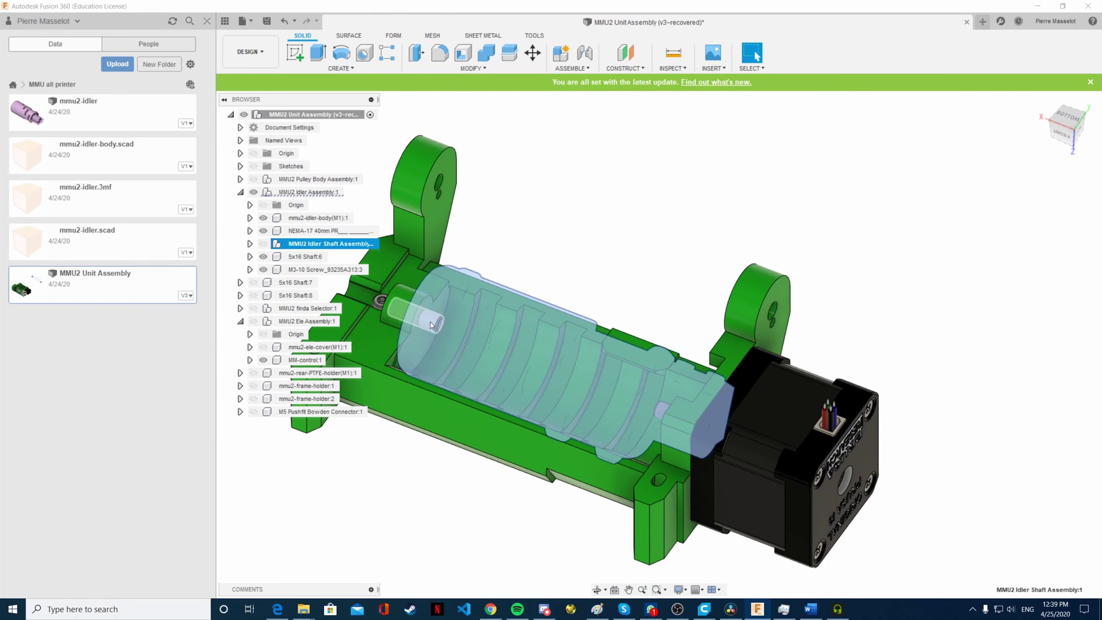
{"action": "middle_click_drag", "start_coordinate": [426, 343], "coordinate": [468, 339], "text": "shift"}
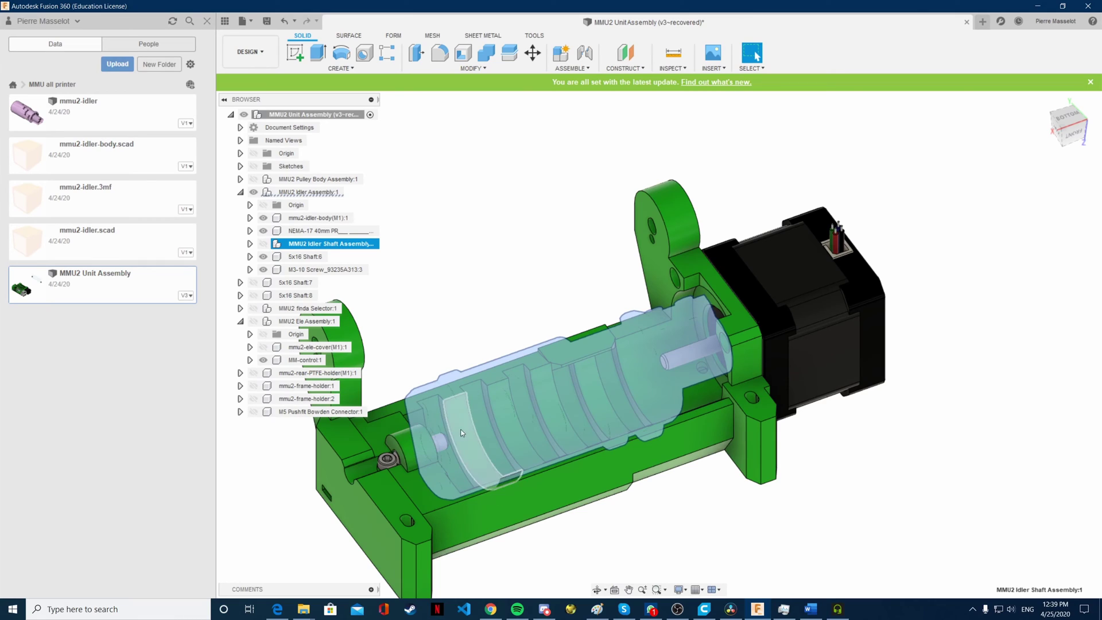
{"action": "middle_click_drag", "start_coordinate": [430, 429], "coordinate": [419, 418], "text": "shift"}
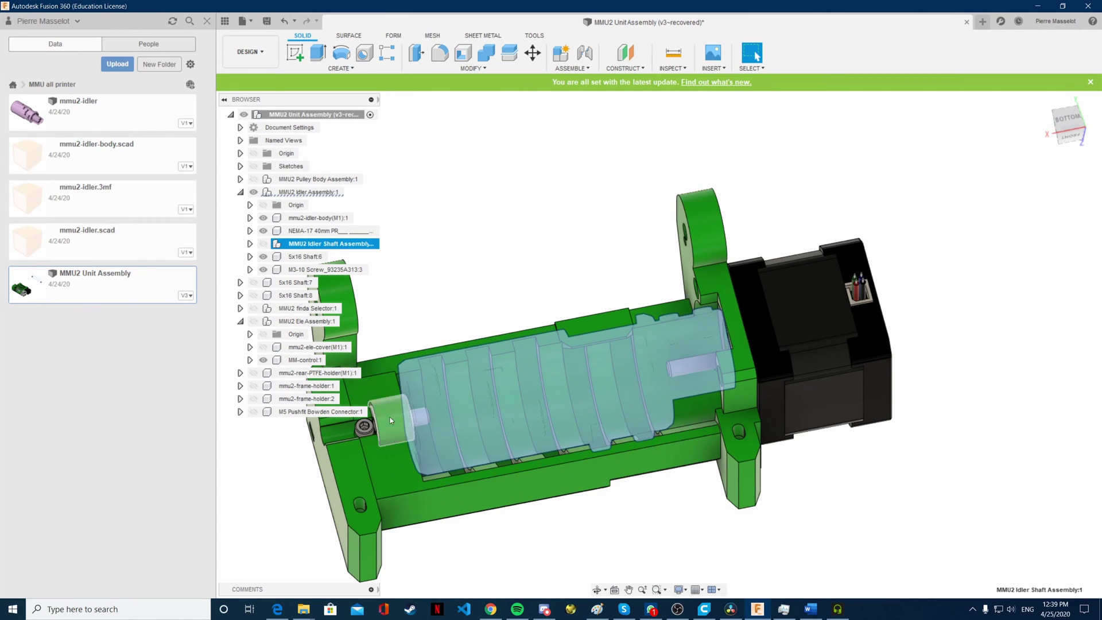
{"action": "middle_click_drag", "start_coordinate": [402, 422], "coordinate": [409, 395], "text": "shift"}
{"action": "middle_click_drag", "start_coordinate": [481, 350], "coordinate": [522, 411], "text": "shift"}
{"action": "scroll", "coordinate": [522, 412], "scroll_direction": "down", "scroll_amount": 3}
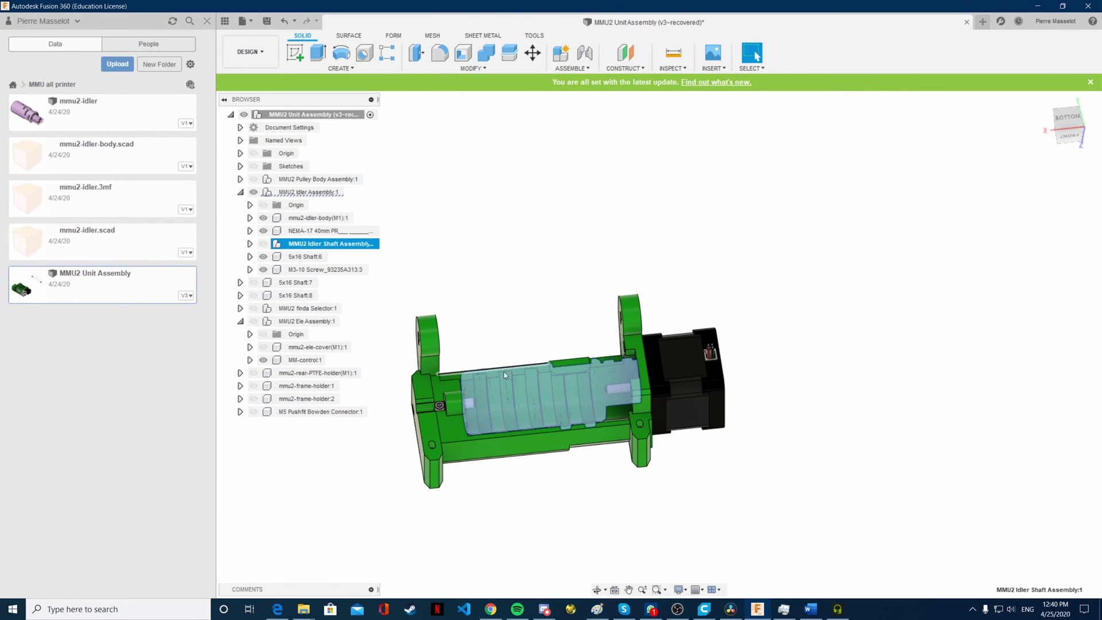